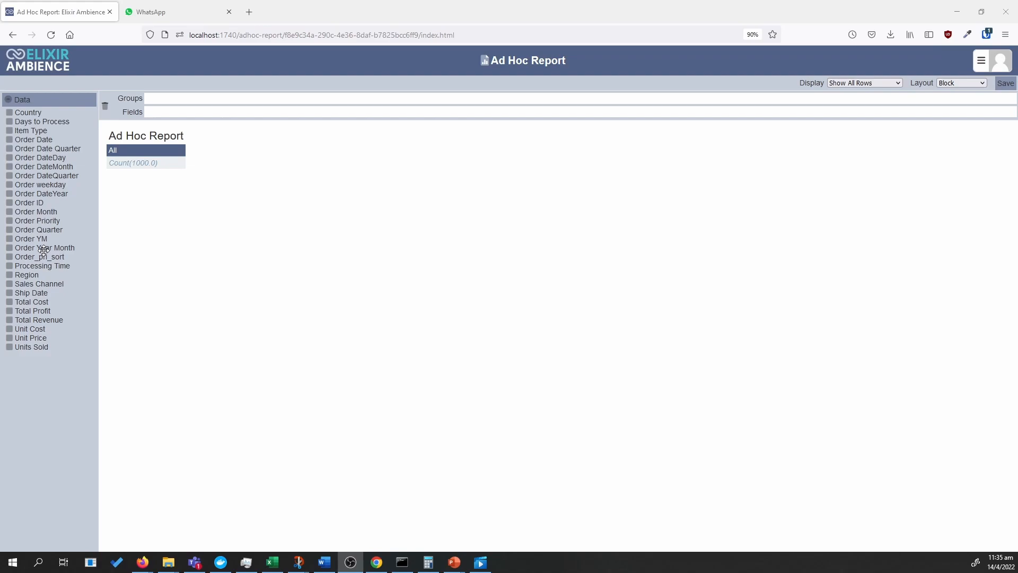
Add Order Priority as a field of the ad hoc report.
{"action": "left_click_drag", "start_coordinate": [47, 221], "coordinate": [157, 132]}
{"action": "left_click_drag", "start_coordinate": [47, 220], "coordinate": [202, 112]}
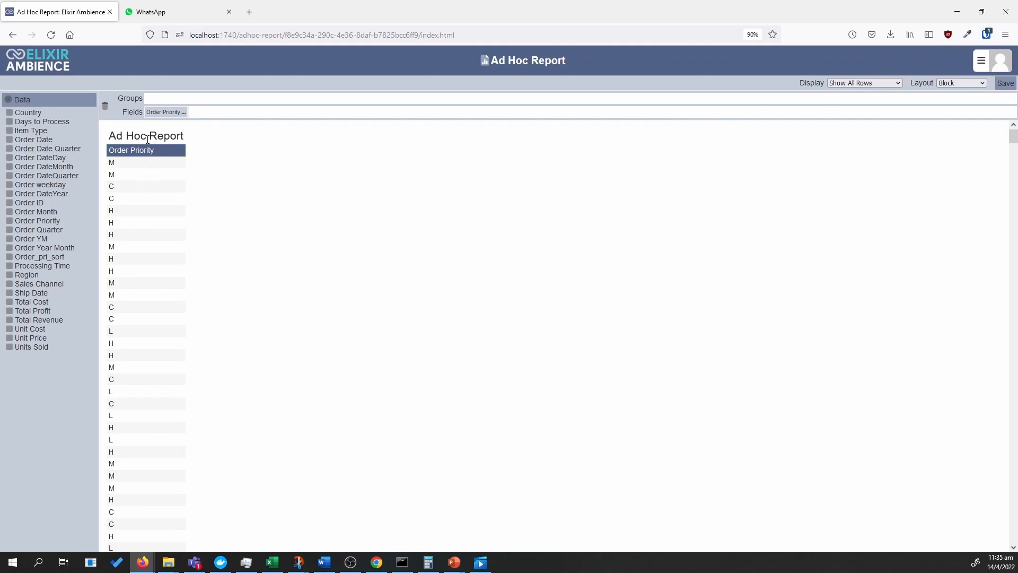
{"action": "scroll", "coordinate": [137, 166], "scroll_direction": "down", "scroll_amount": 10}
Group the report by Order Quarter and then by Sales Channel.
{"action": "left_click_drag", "start_coordinate": [67, 227], "coordinate": [264, 103]}
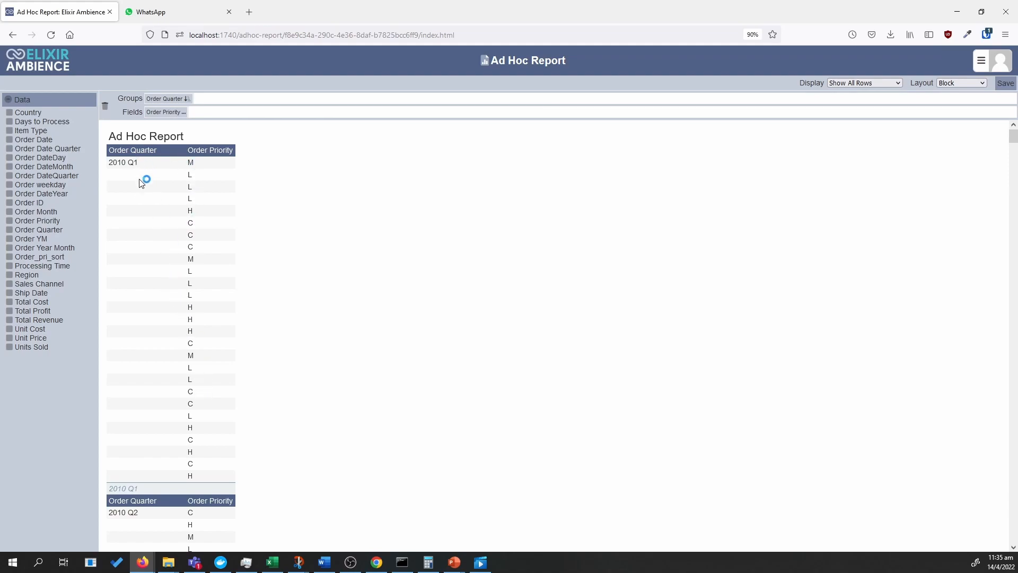
{"action": "scroll", "coordinate": [137, 323], "scroll_direction": "down", "scroll_amount": 5}
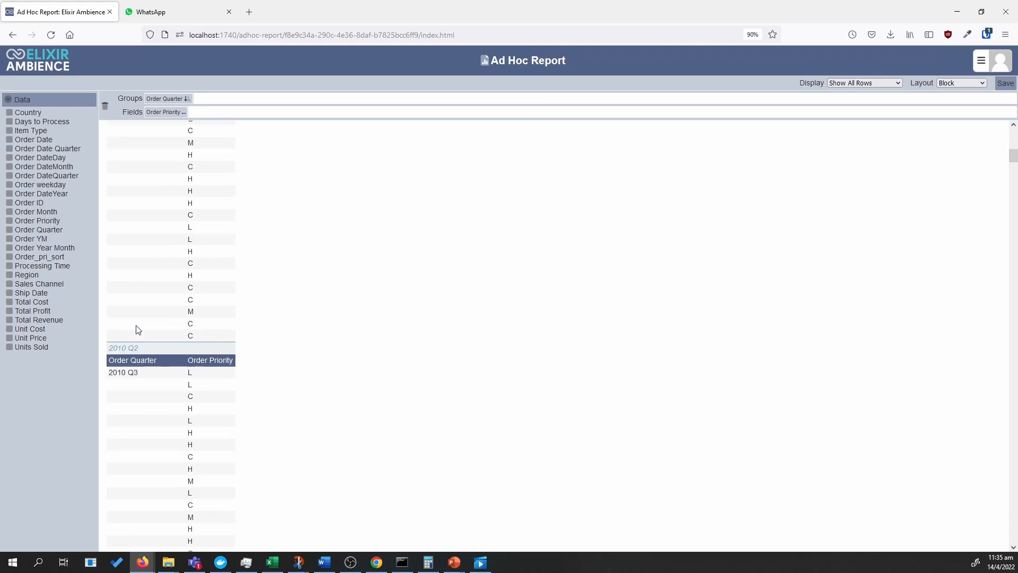
{"action": "scroll", "coordinate": [139, 302], "scroll_direction": "up", "scroll_amount": 5}
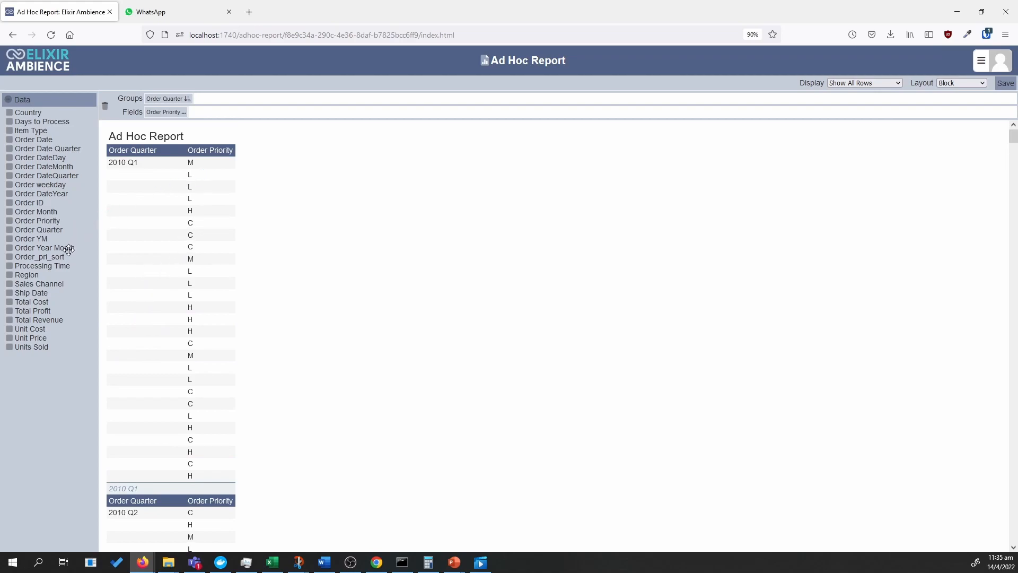
{"action": "left_click_drag", "start_coordinate": [53, 288], "coordinate": [273, 99]}
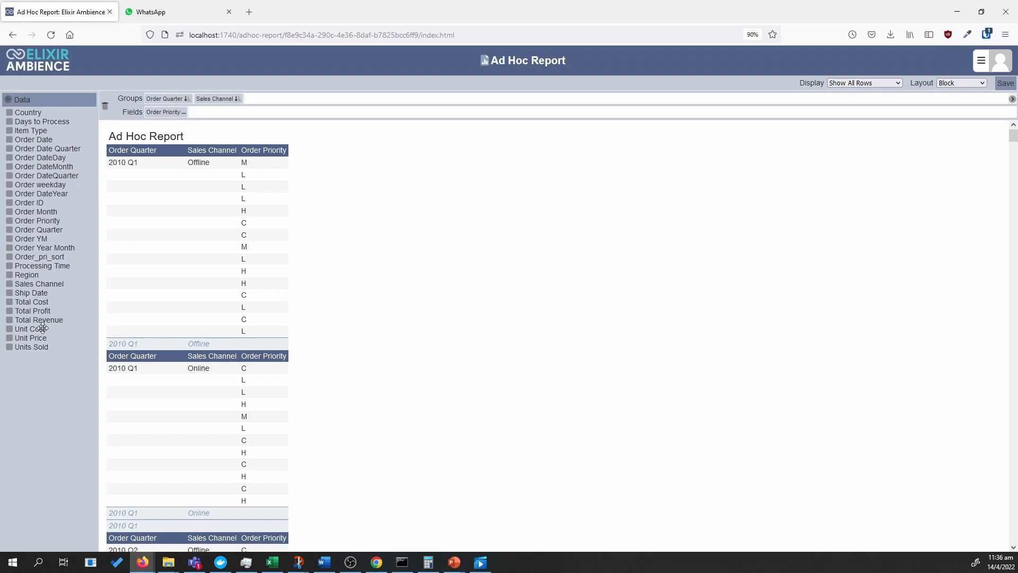
Add Total Revenue, Processing Time and Days to Process to the report's fields.
{"action": "left_click_drag", "start_coordinate": [42, 320], "coordinate": [305, 110]}
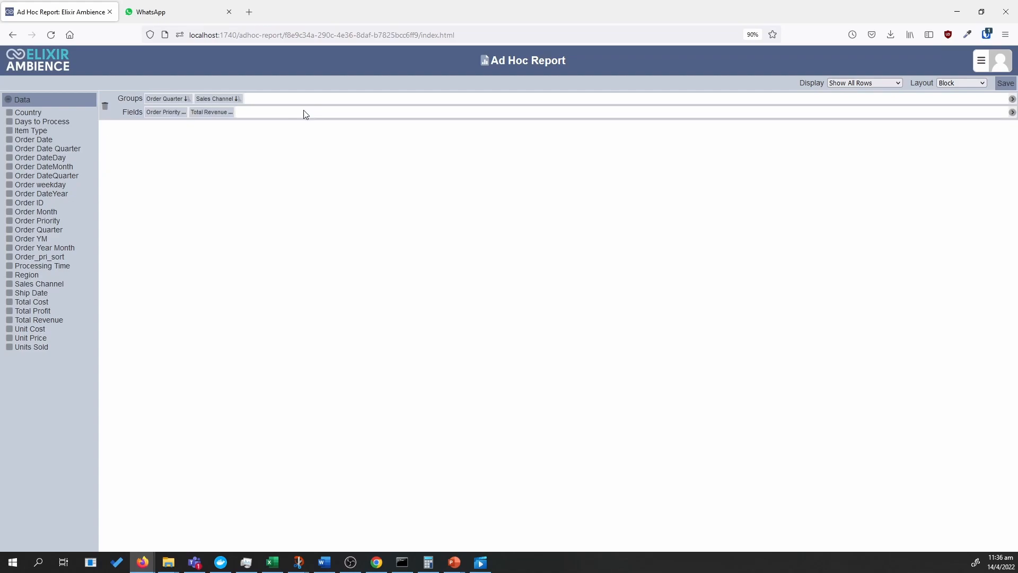
{"action": "left_click_drag", "start_coordinate": [42, 265], "coordinate": [319, 114]}
{"action": "left_click_drag", "start_coordinate": [91, 121], "coordinate": [379, 111]}
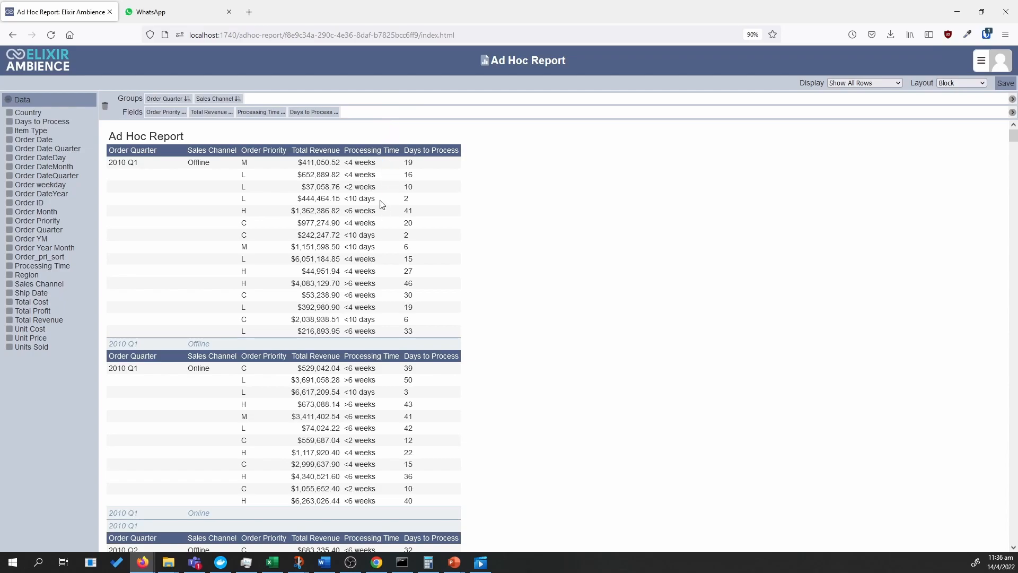
Sort the Days to Process field in ascending order.
{"action": "left_click", "coordinate": [335, 113]}
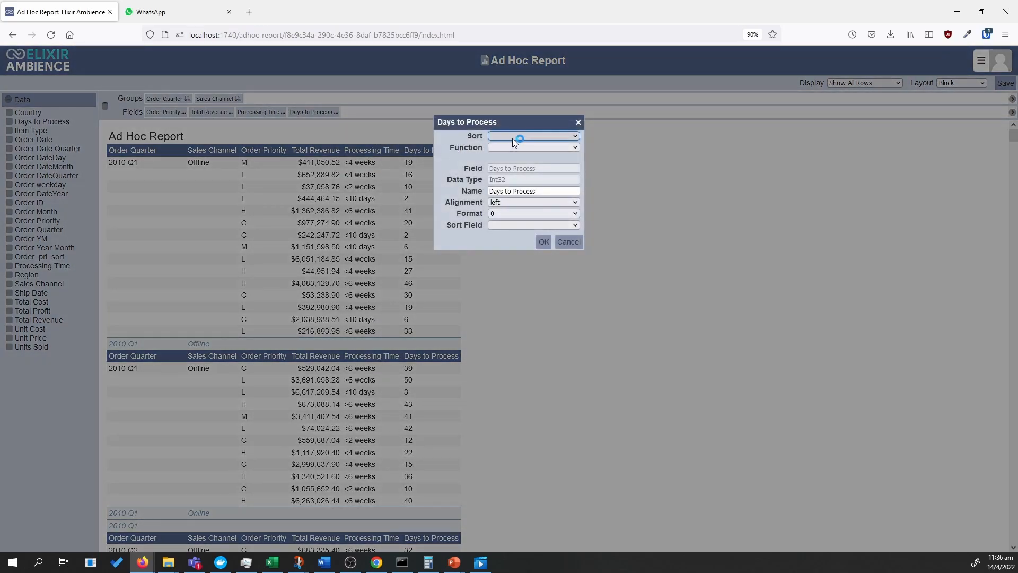
{"action": "left_click", "coordinate": [512, 139]}
{"action": "left_click", "coordinate": [523, 161]}
{"action": "left_click", "coordinate": [544, 242]}
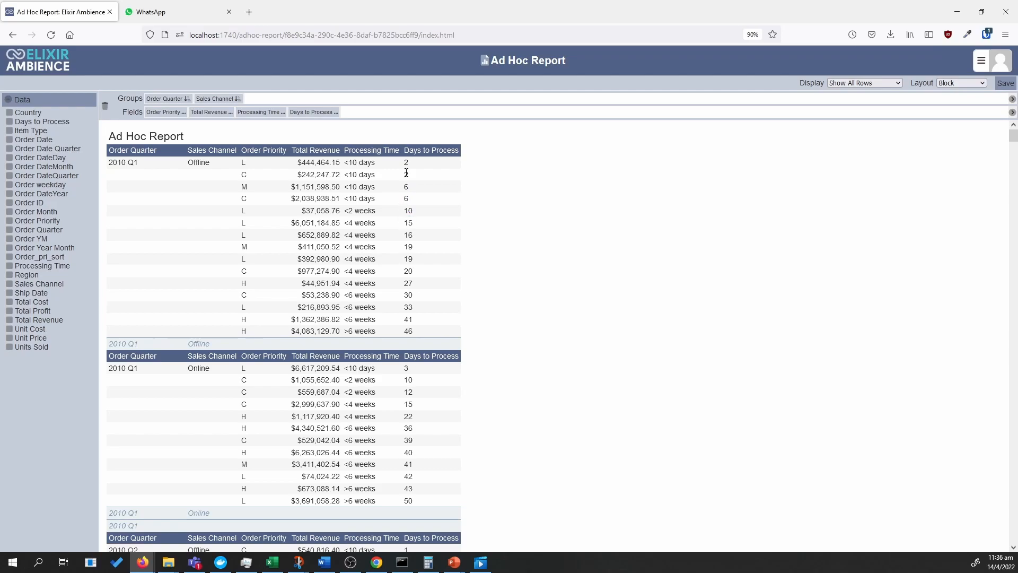
Set the function of the Days to Process field to Median.
{"action": "left_click", "coordinate": [339, 116]}
{"action": "left_click", "coordinate": [505, 148]}
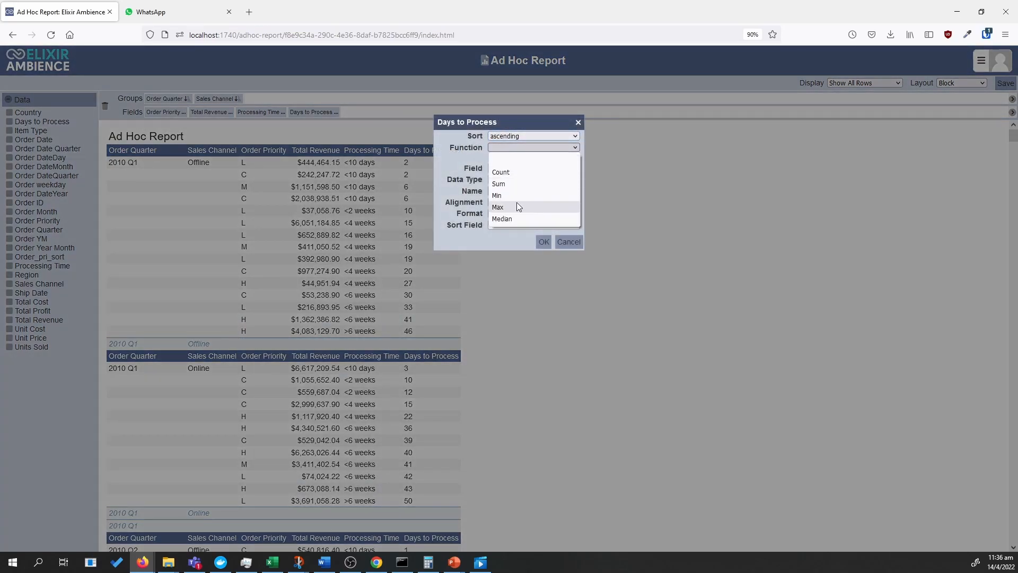
{"action": "left_click", "coordinate": [519, 216]}
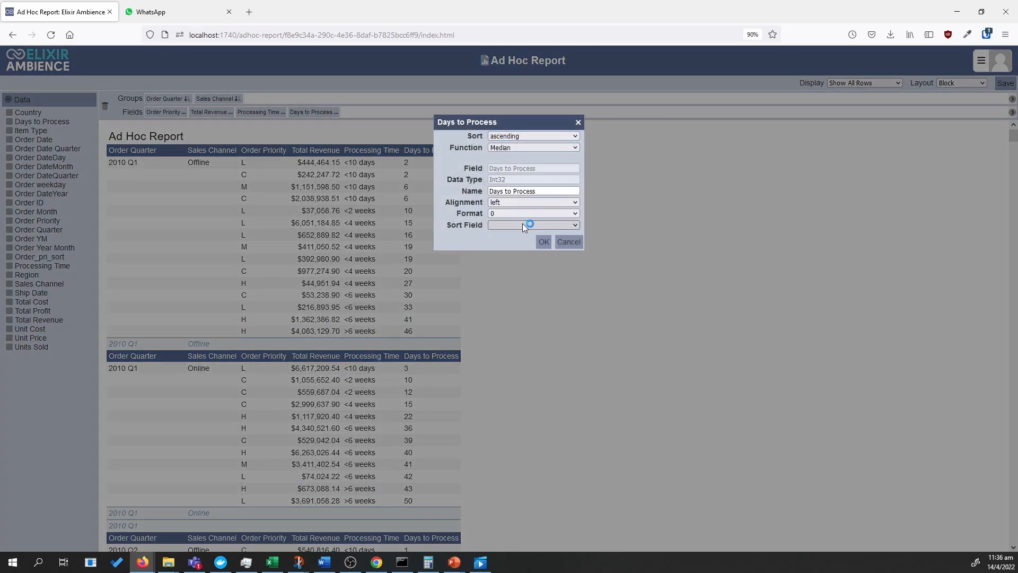
{"action": "left_click", "coordinate": [543, 242]}
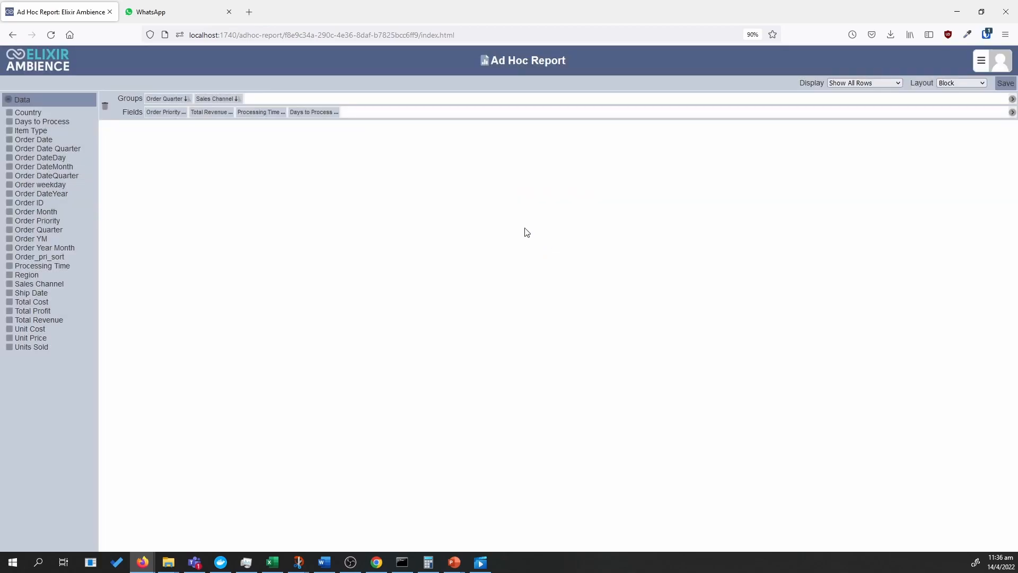
Set the function of the Total Revenue field to Sum.
{"action": "left_click", "coordinate": [231, 111]}
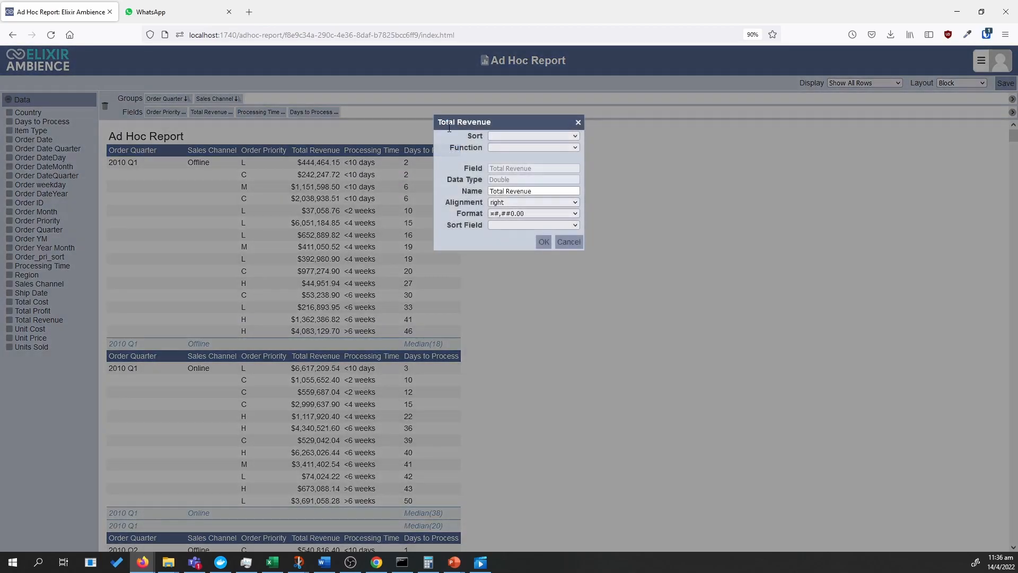
{"action": "left_click", "coordinate": [507, 148]}
{"action": "left_click", "coordinate": [517, 184]}
{"action": "left_click", "coordinate": [548, 245]}
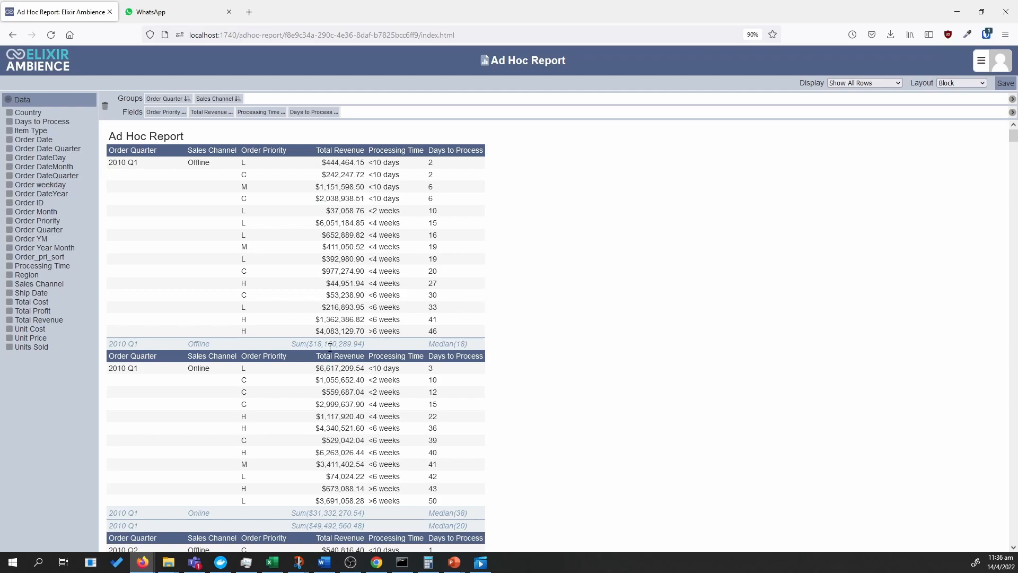
Review the group subtotals, switch the report layout to Summary and return it to Block.
{"action": "scroll", "coordinate": [408, 336], "scroll_direction": "down", "scroll_amount": 2}
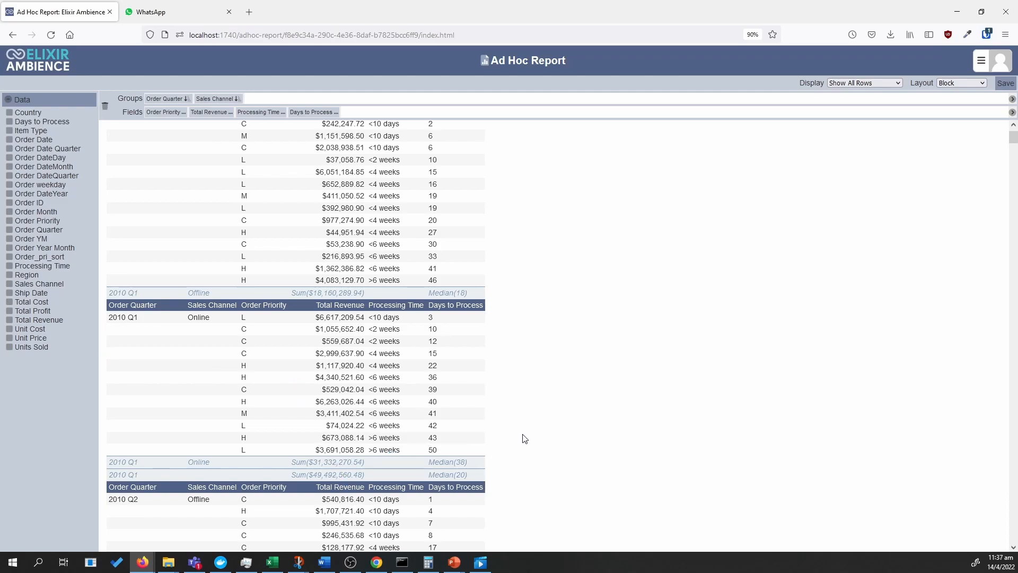
{"action": "scroll", "coordinate": [529, 430], "scroll_direction": "down", "scroll_amount": 4}
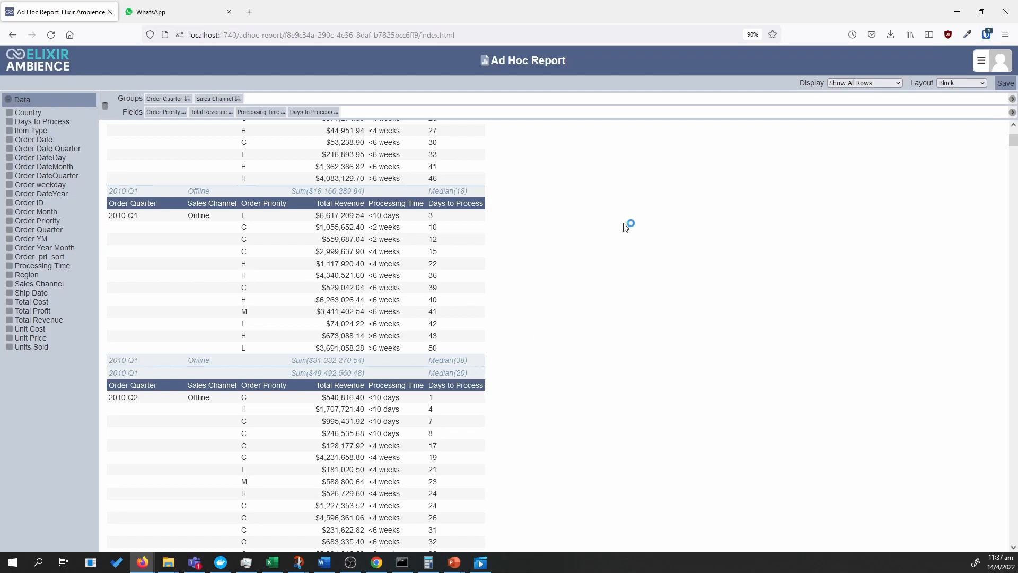
{"action": "scroll", "coordinate": [626, 227], "scroll_direction": "up", "scroll_amount": 6}
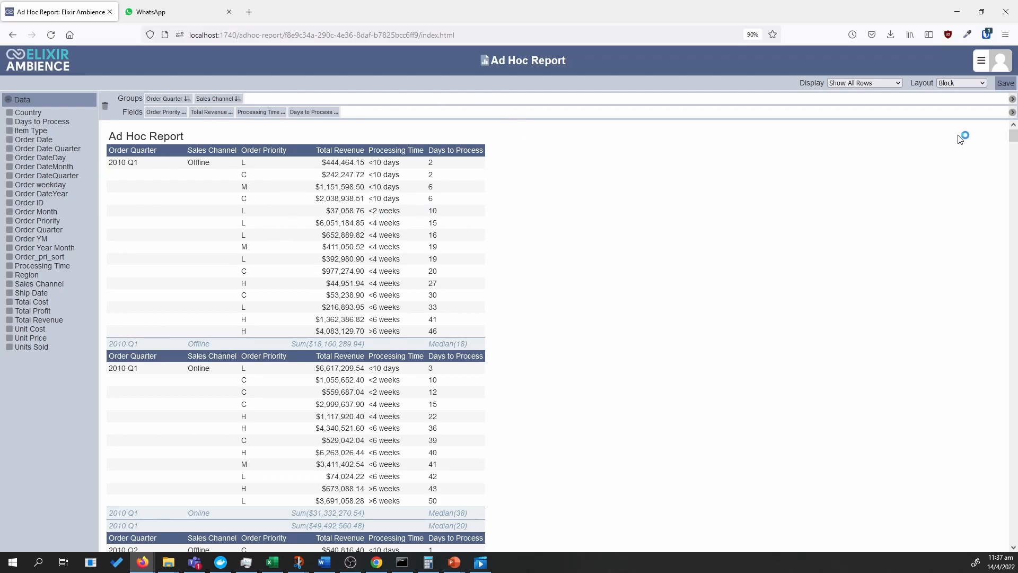
{"action": "left_click", "coordinate": [965, 83]}
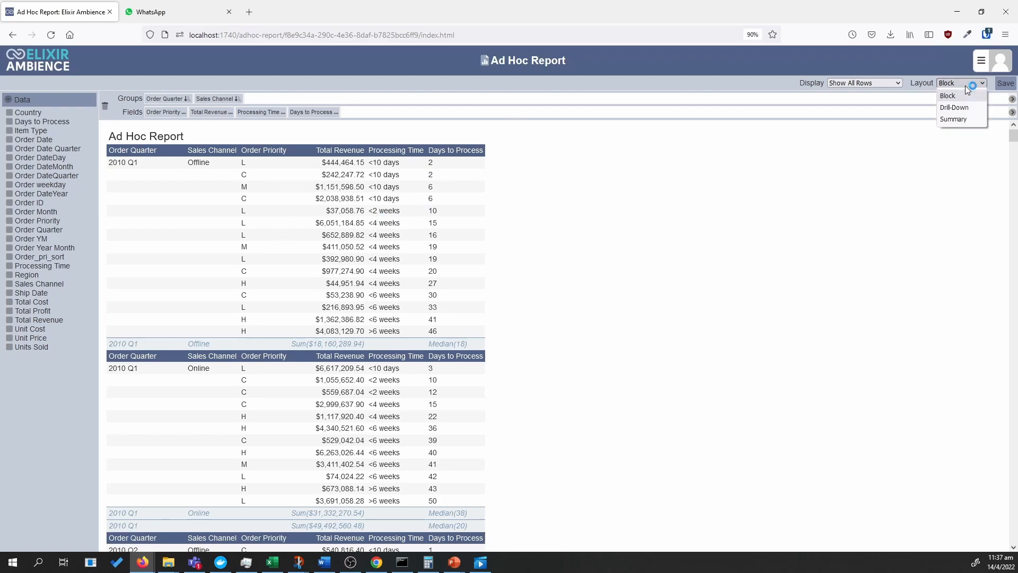
{"action": "left_click", "coordinate": [954, 119]}
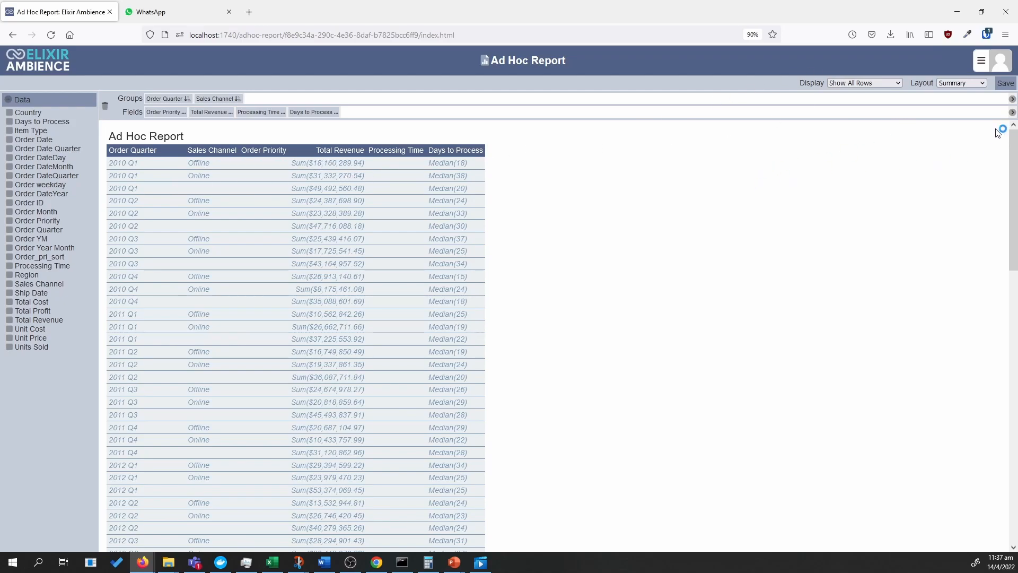
{"action": "left_click", "coordinate": [947, 84]}
{"action": "left_click", "coordinate": [947, 96]}
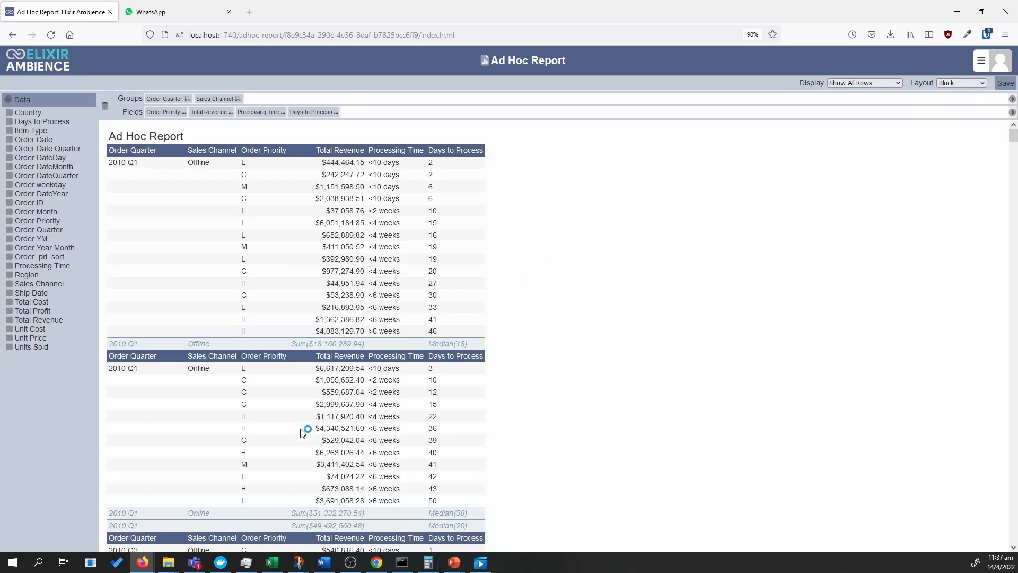
Check the 2010 Q1 subtotals in the block rows and show the report in the Summary layout.
{"action": "scroll", "coordinate": [337, 355], "scroll_direction": "down", "scroll_amount": 1}
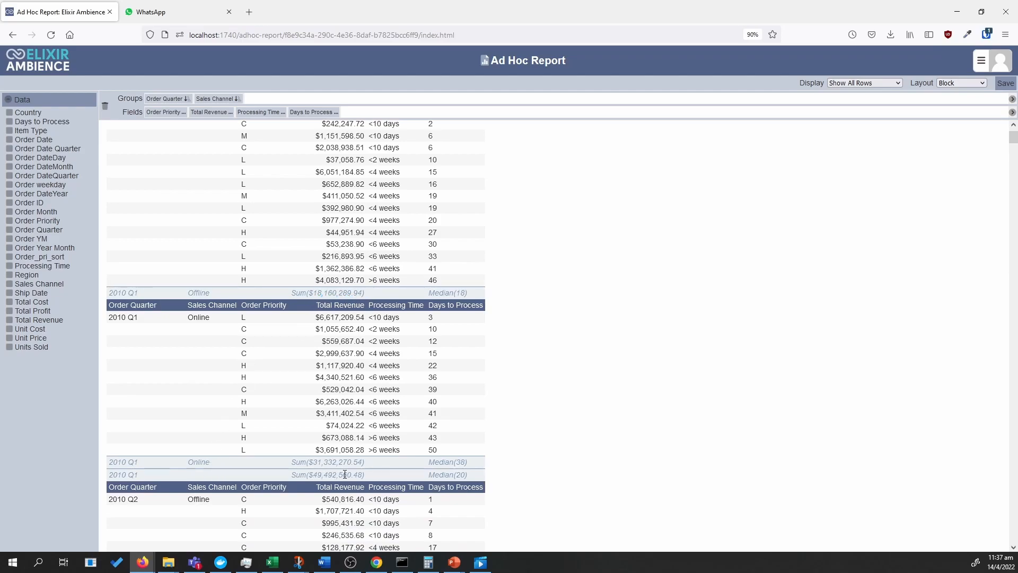
{"action": "left_click", "coordinate": [959, 84]}
{"action": "left_click", "coordinate": [955, 120]}
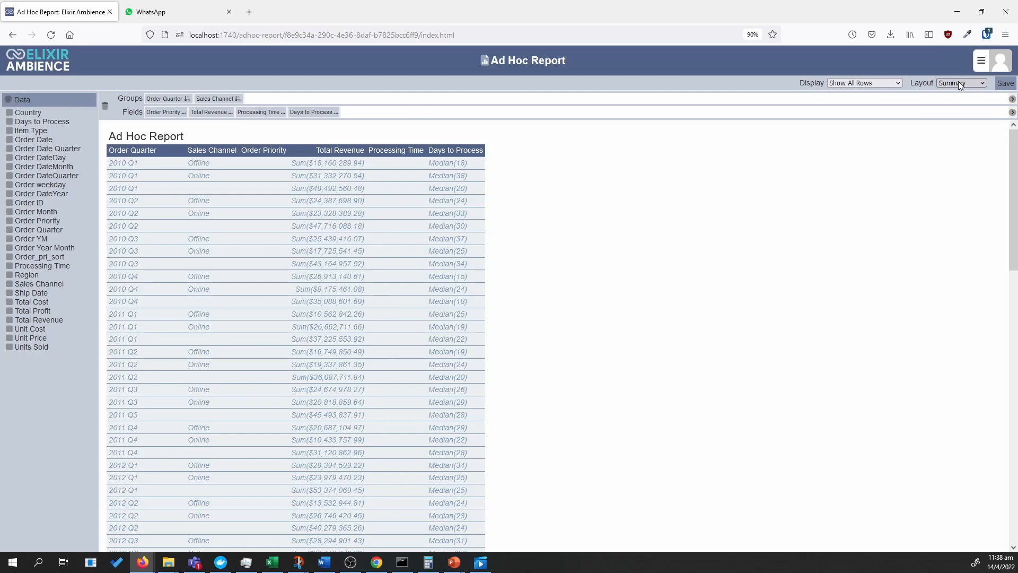
Change the report layout to Drill-Down and drill into the Offline sales channel of 2010 Q1.
{"action": "left_click", "coordinate": [960, 83]}
{"action": "left_click", "coordinate": [962, 104]}
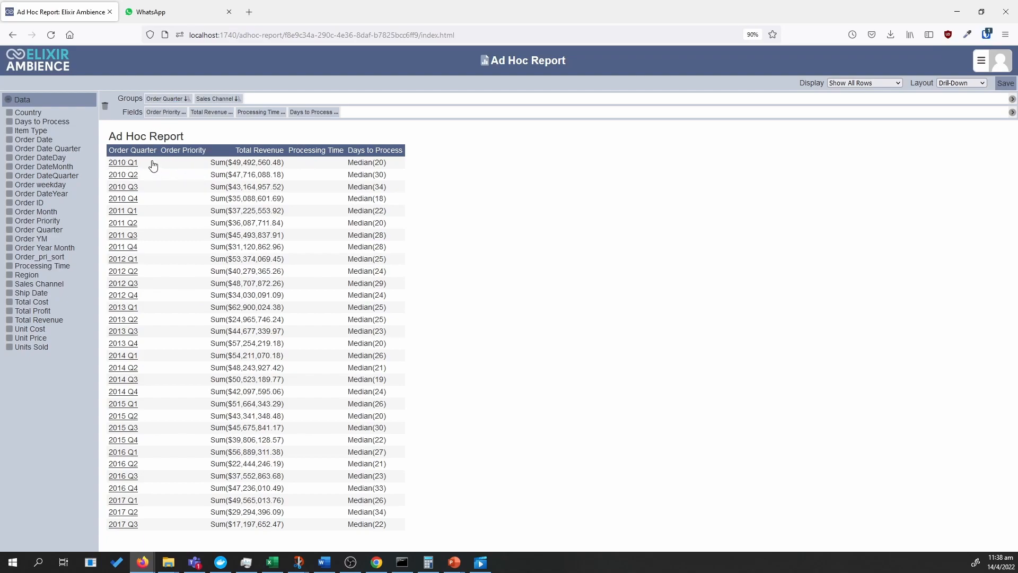
{"action": "left_click", "coordinate": [129, 166]}
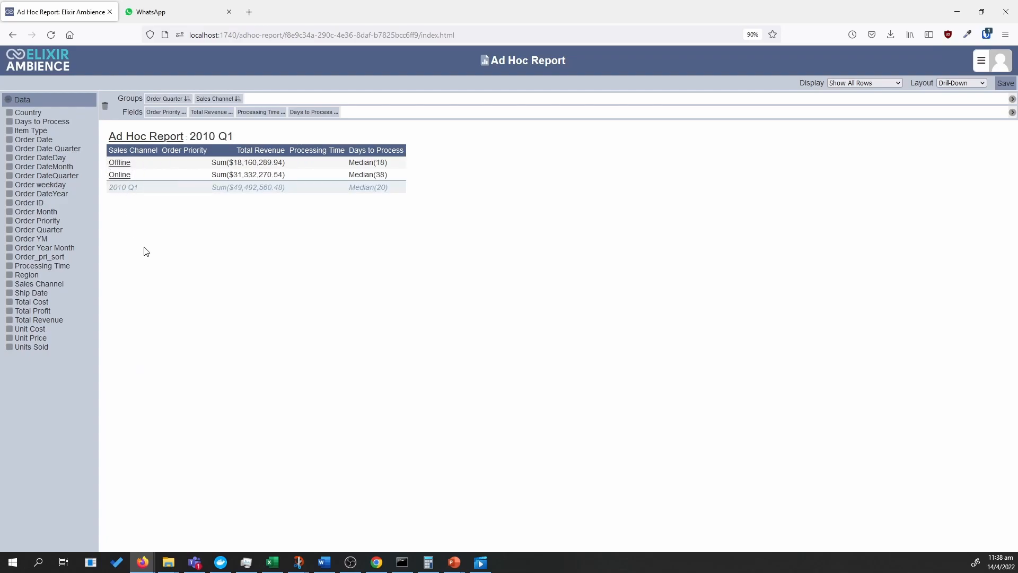
{"action": "left_click", "coordinate": [122, 163]}
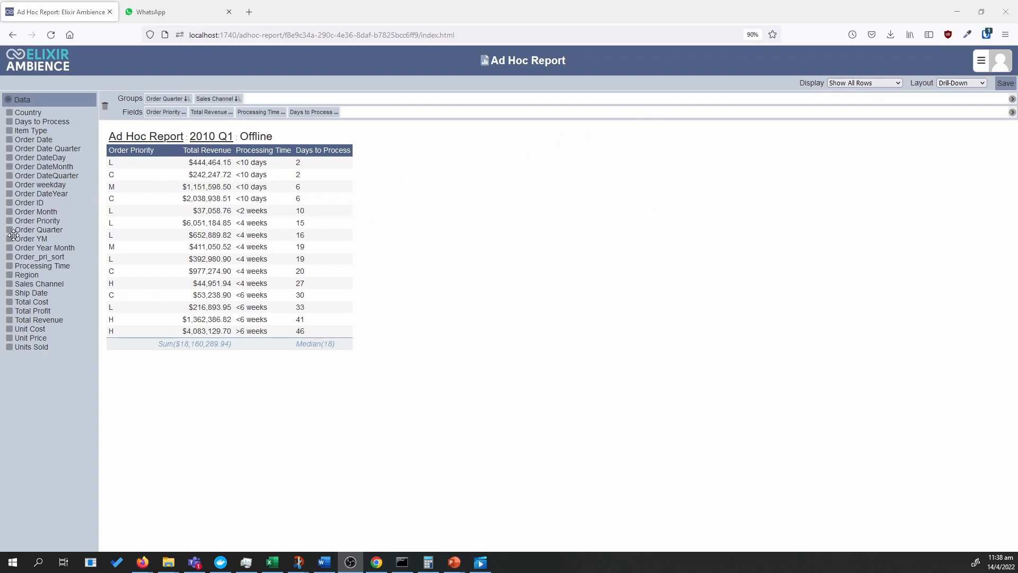
{"action": "left_click", "coordinate": [8, 212]}
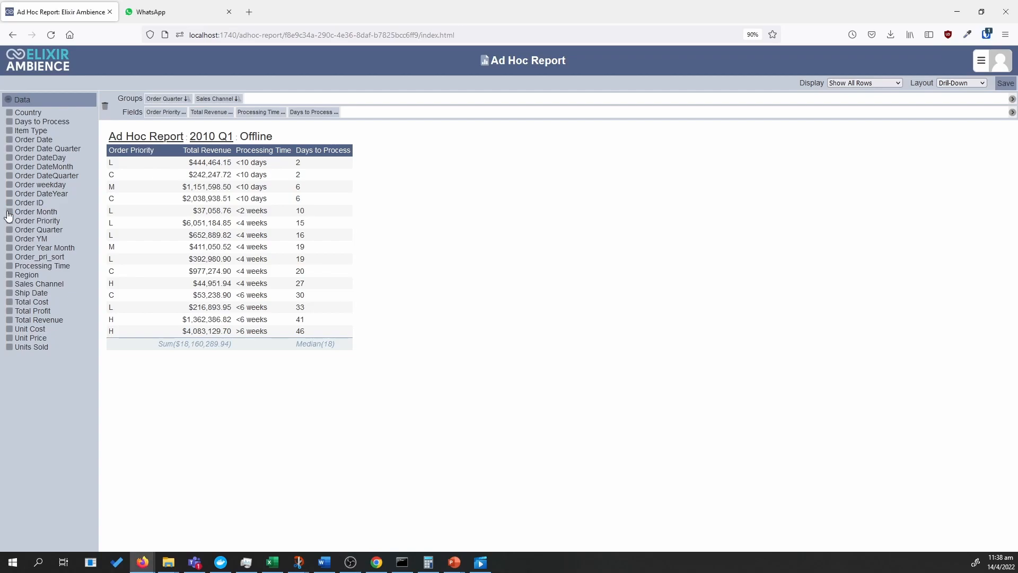
{"action": "left_click", "coordinate": [8, 212]}
{"action": "scroll", "coordinate": [93, 255], "scroll_direction": "down", "scroll_amount": 2}
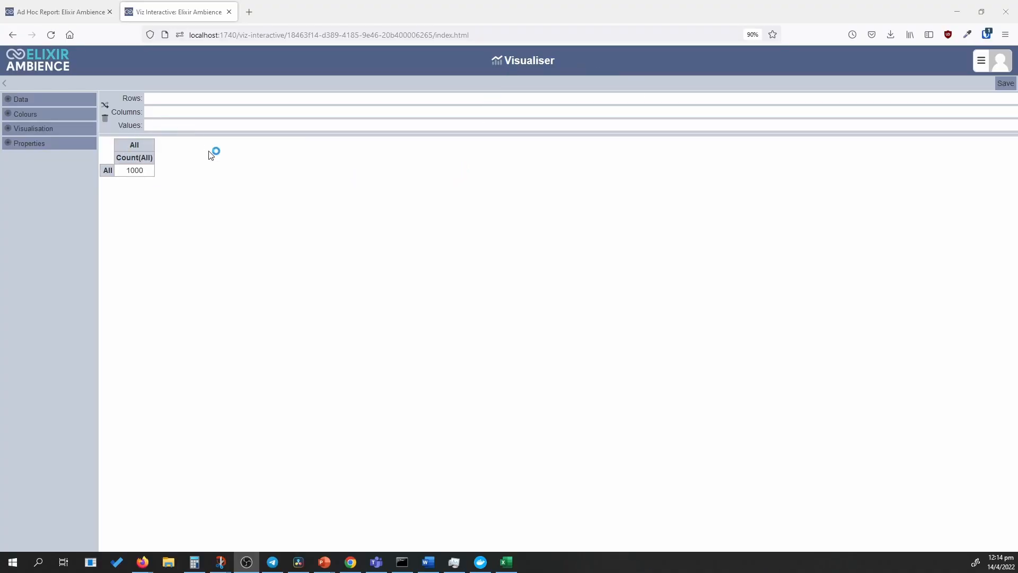
Build the Visualiser pivot table with Sales Channel as columns and Order Priority and Processing Time as rows.
{"action": "left_click", "coordinate": [12, 101]}
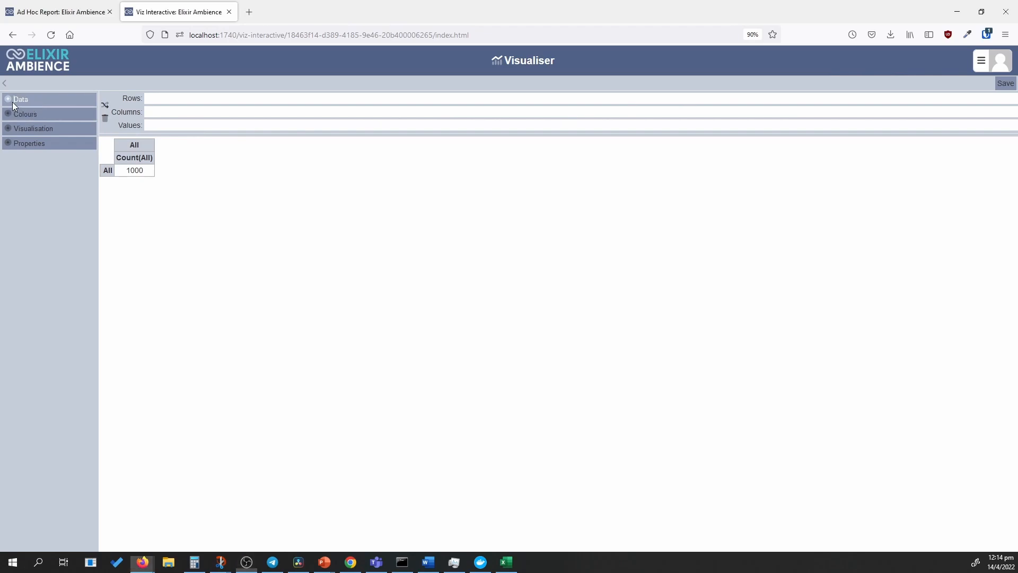
{"action": "left_click", "coordinate": [9, 101]}
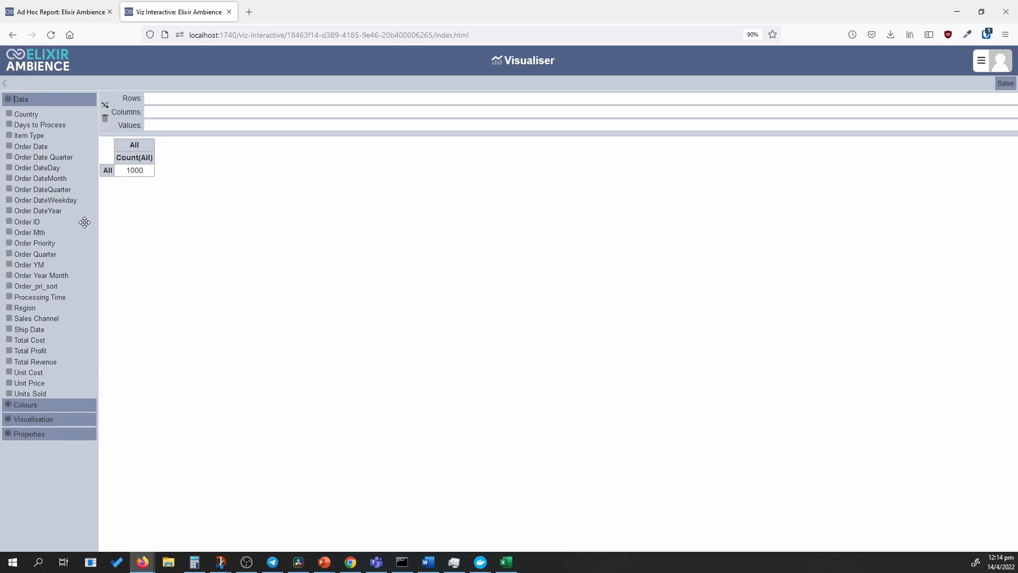
{"action": "left_click_drag", "start_coordinate": [31, 318], "coordinate": [182, 107]}
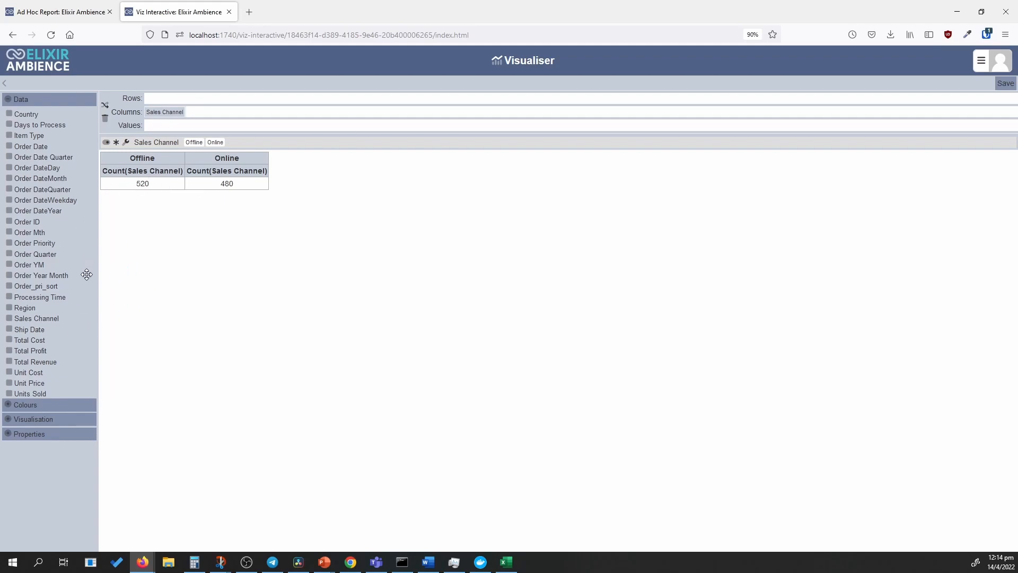
{"action": "left_click_drag", "start_coordinate": [32, 243], "coordinate": [239, 99]}
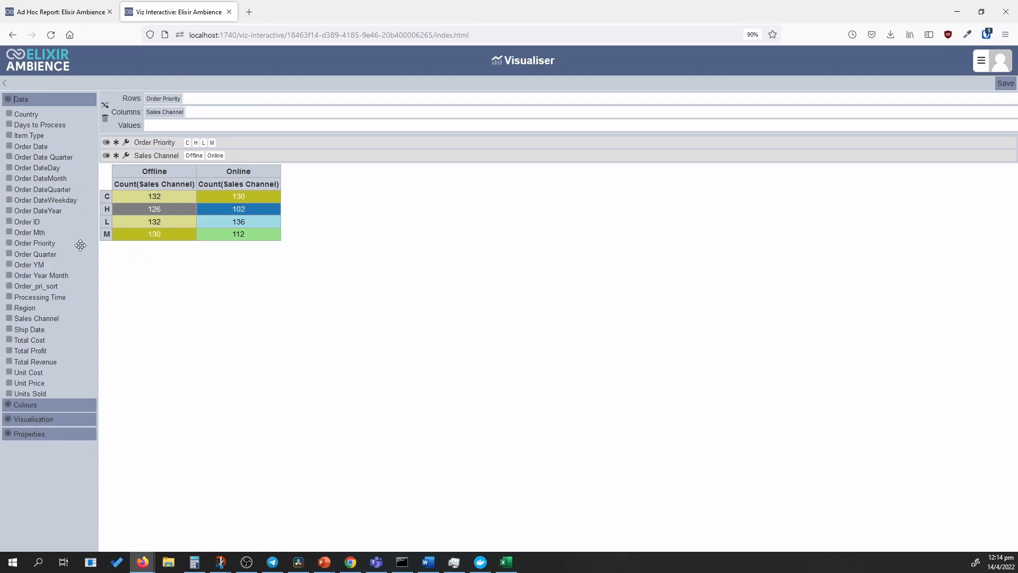
{"action": "left_click_drag", "start_coordinate": [62, 296], "coordinate": [241, 101]}
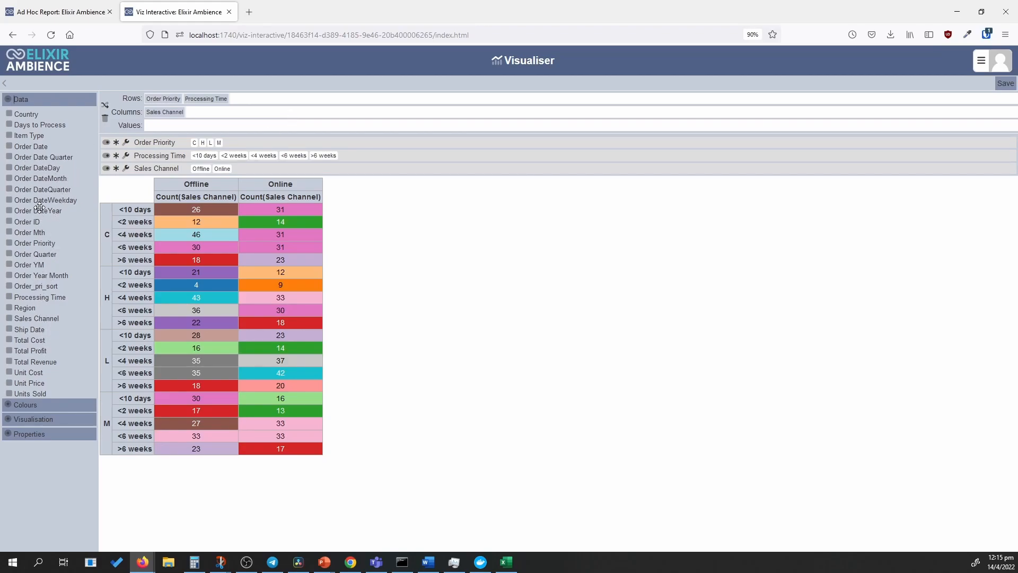
Add Order ID to the pivot table's values and set its operation to count.
{"action": "left_click_drag", "start_coordinate": [41, 222], "coordinate": [186, 128]}
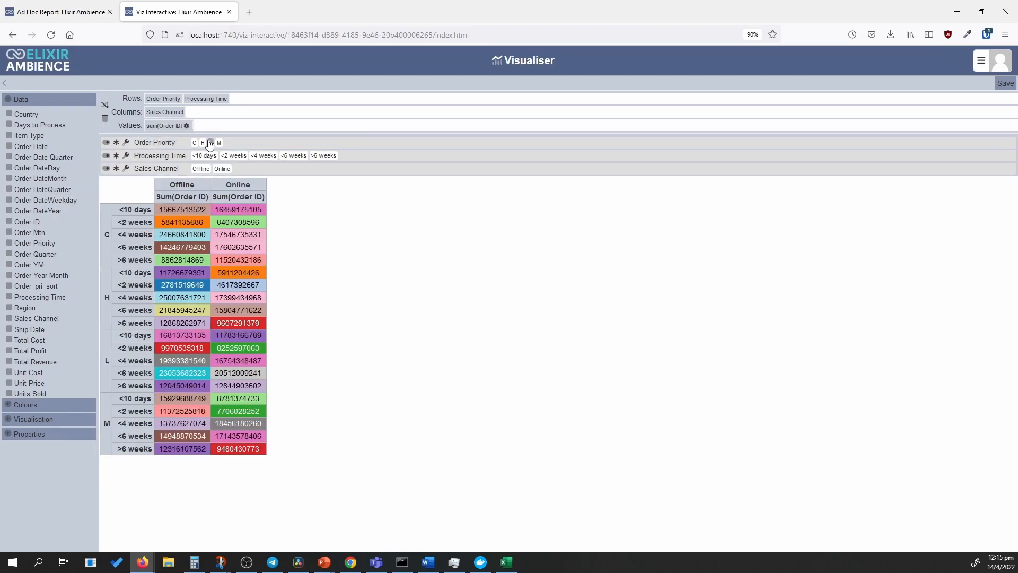
{"action": "left_click", "coordinate": [186, 126]}
{"action": "left_click", "coordinate": [532, 139]}
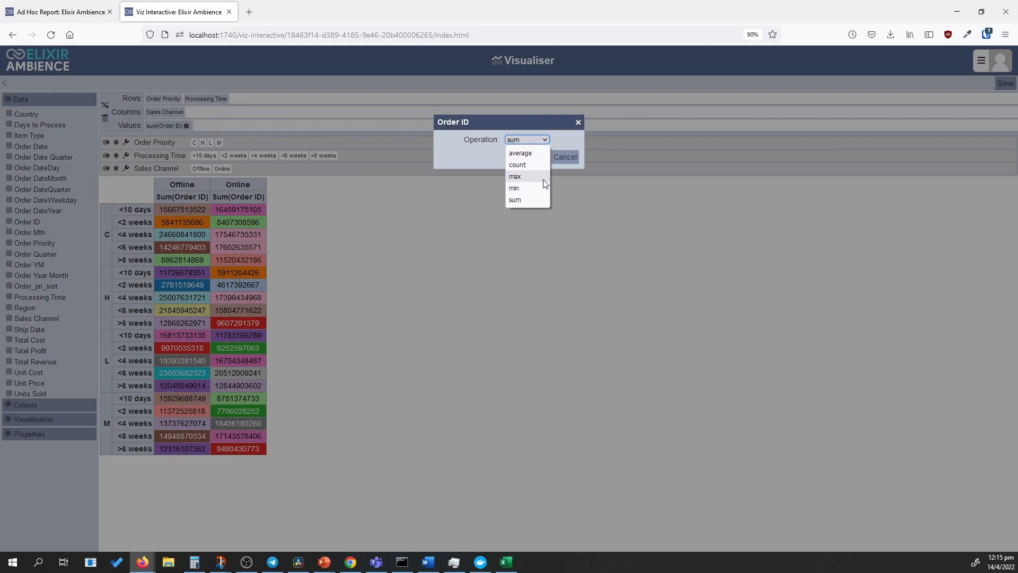
{"action": "left_click", "coordinate": [533, 164]}
{"action": "left_click", "coordinate": [528, 159]}
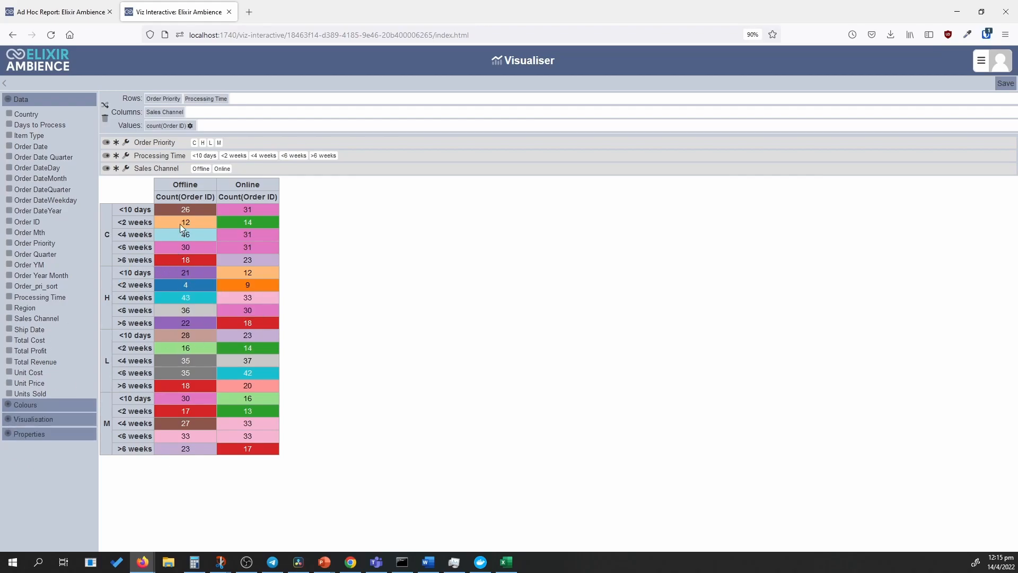
Apply the fourth Pivot style to the order counts, and change the visualisation to the stacked vertical Bar chart.
{"action": "left_click", "coordinate": [32, 419]}
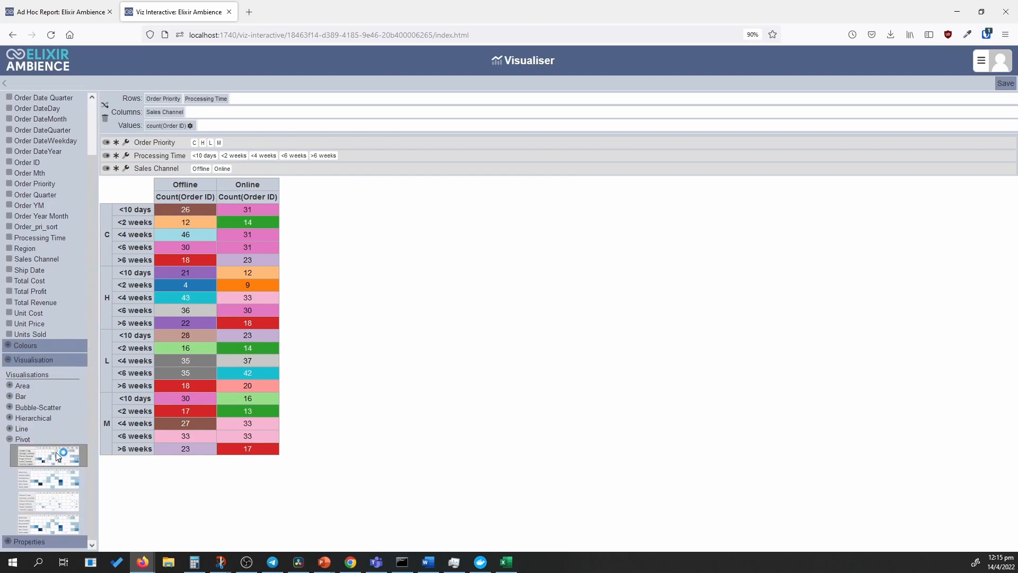
{"action": "left_click", "coordinate": [59, 525]}
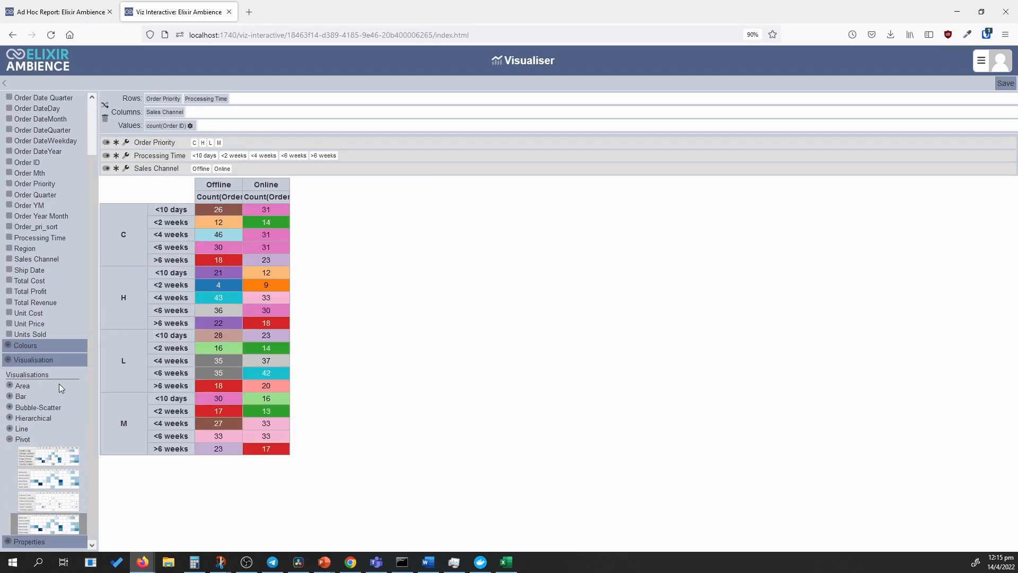
{"action": "left_click", "coordinate": [10, 387]}
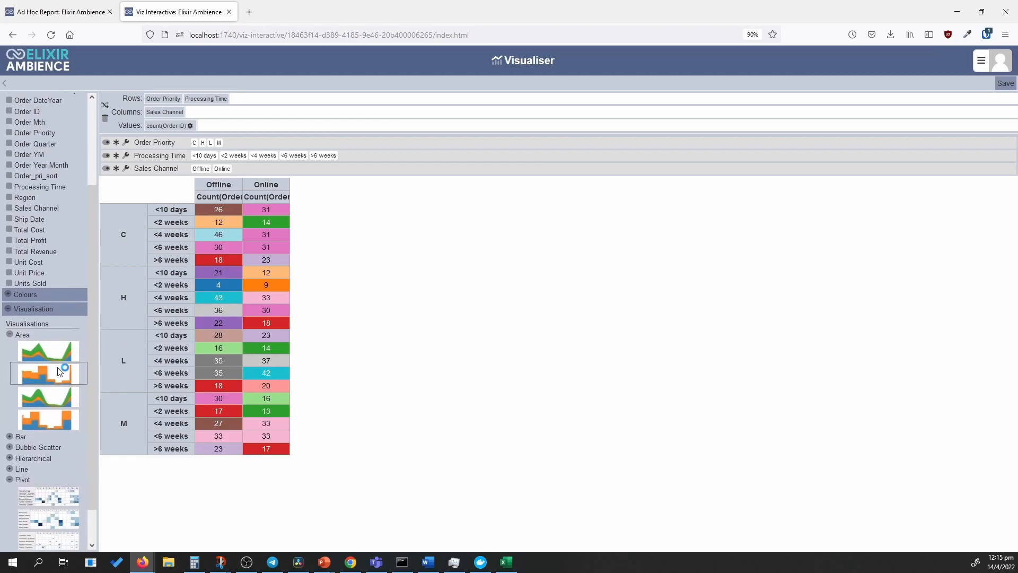
{"action": "left_click", "coordinate": [9, 437]}
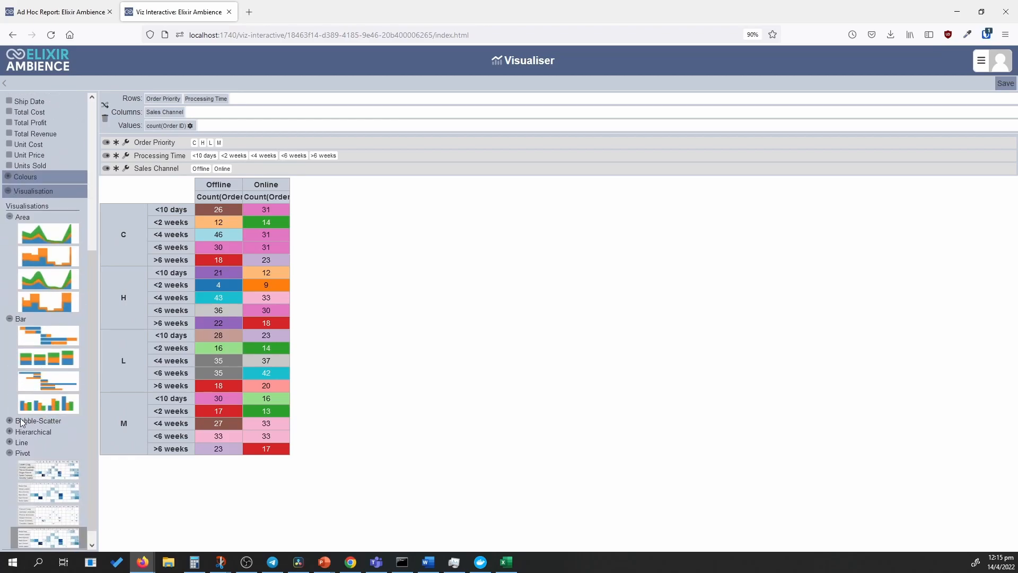
{"action": "left_click", "coordinate": [10, 421]}
{"action": "left_click", "coordinate": [61, 363]}
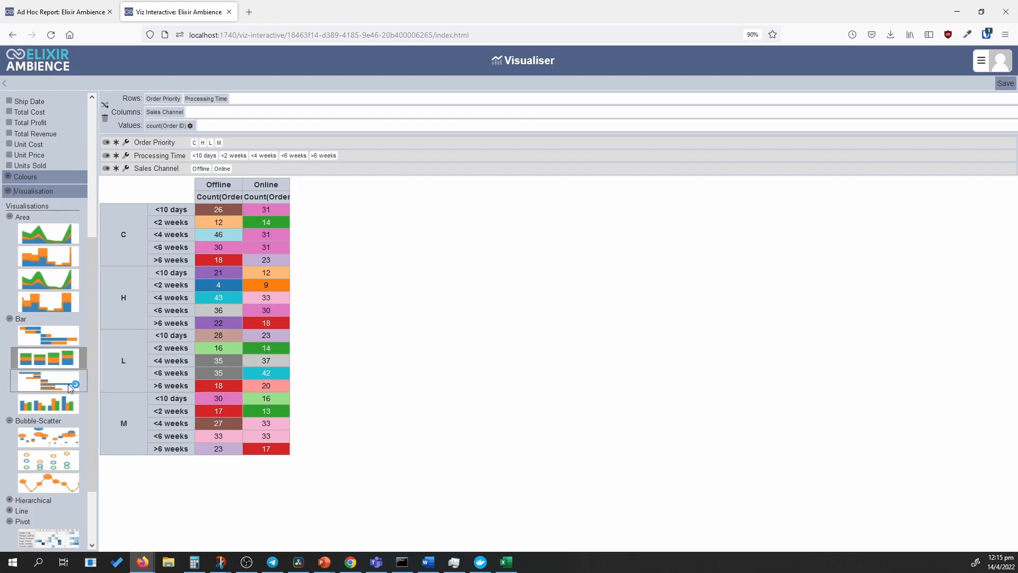
Change the visualisation to the third Hierarchical type, the Sankey diagram with grey flows between priority, processing time and sales channel.
{"action": "scroll", "coordinate": [43, 437], "scroll_direction": "down", "scroll_amount": 3}
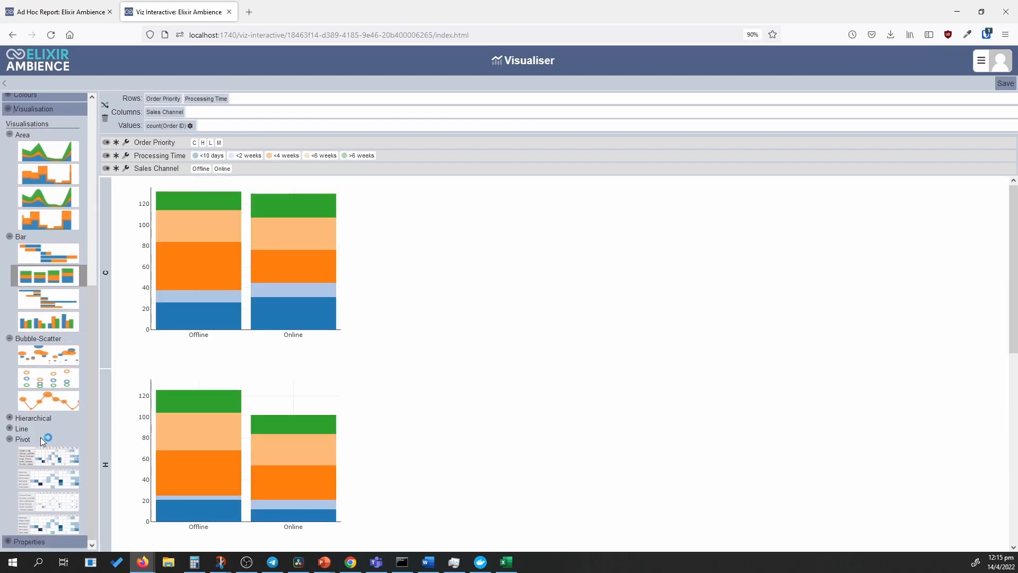
{"action": "left_click", "coordinate": [30, 422]}
{"action": "left_click", "coordinate": [19, 518]}
{"action": "left_click", "coordinate": [49, 481]}
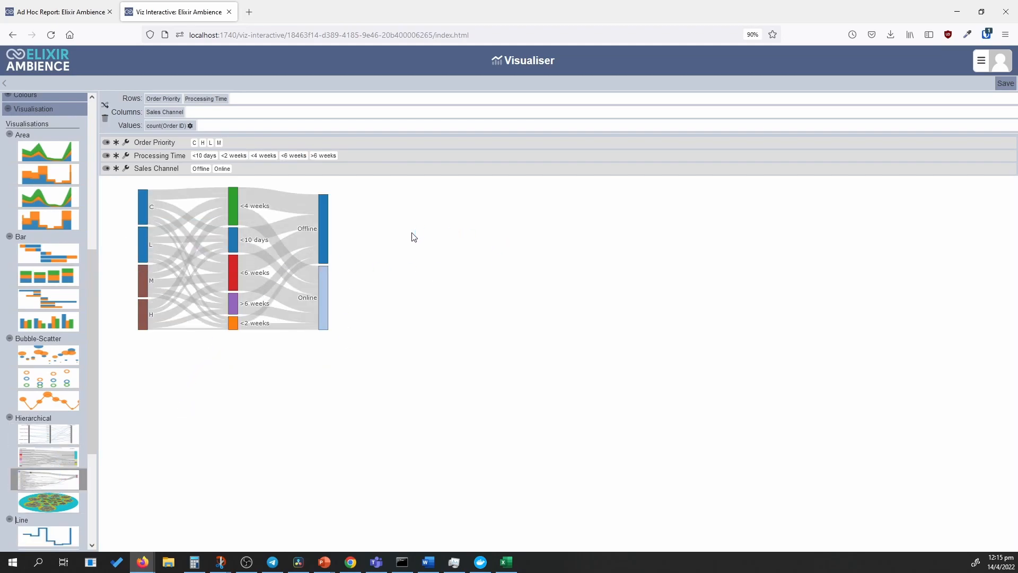
Filter the Sankey diagram's Order Priority to H only by excluding C, L and M.
{"action": "left_click", "coordinate": [219, 143]}
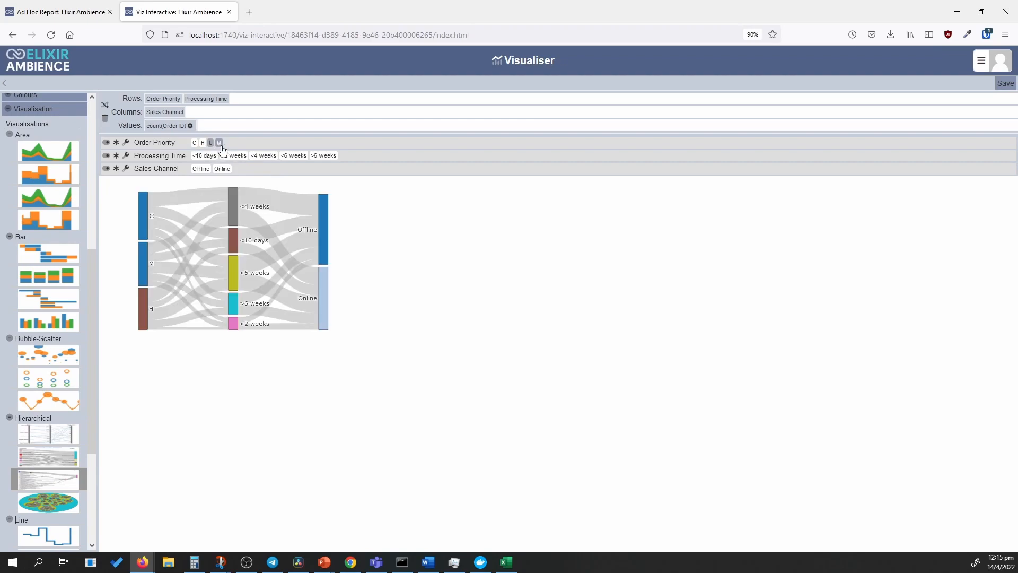
{"action": "left_click", "coordinate": [194, 144]}
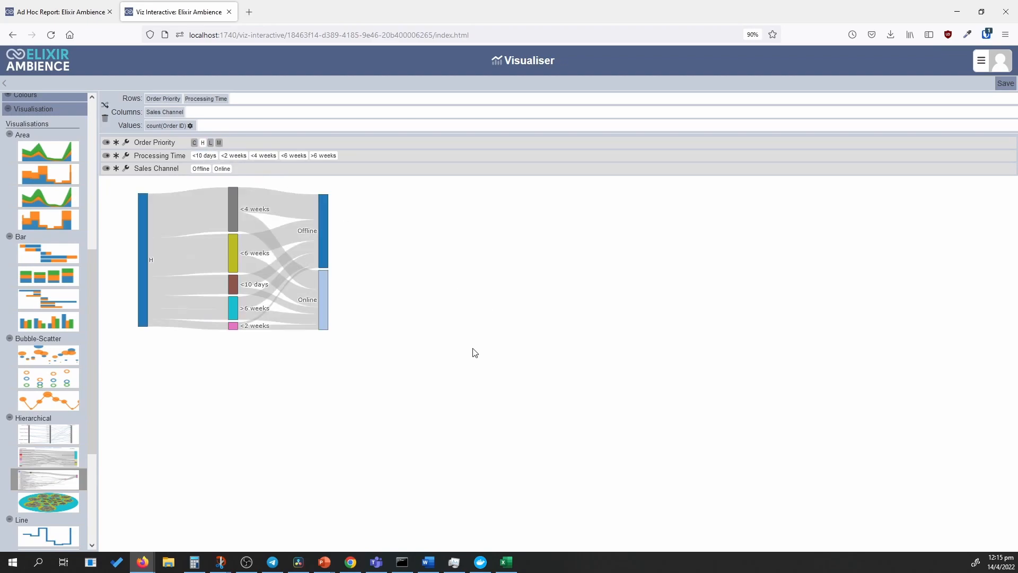